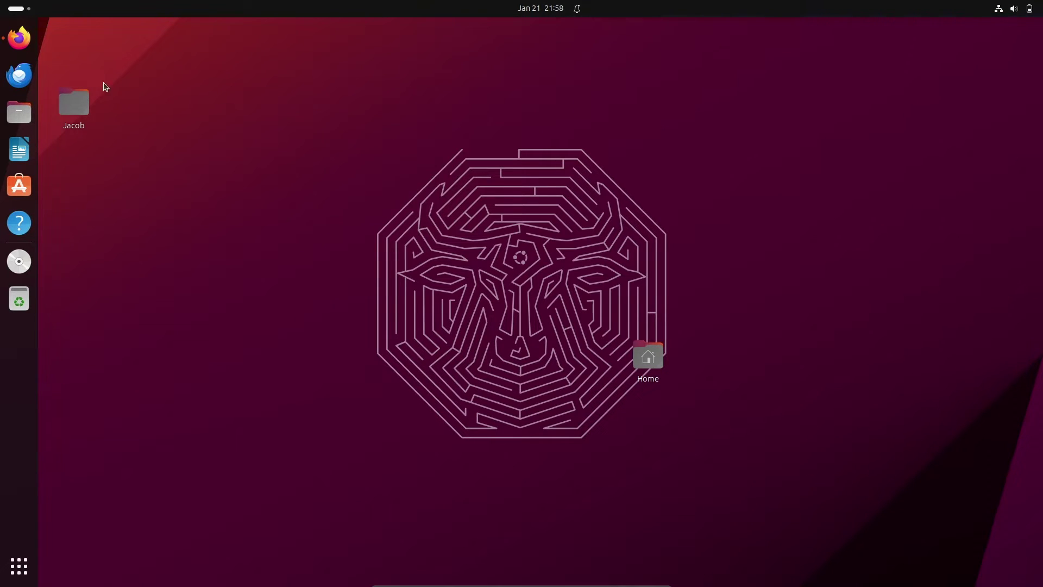
Launch Firefox from the dock to search Google for 'intellij'
left_click(19, 38)
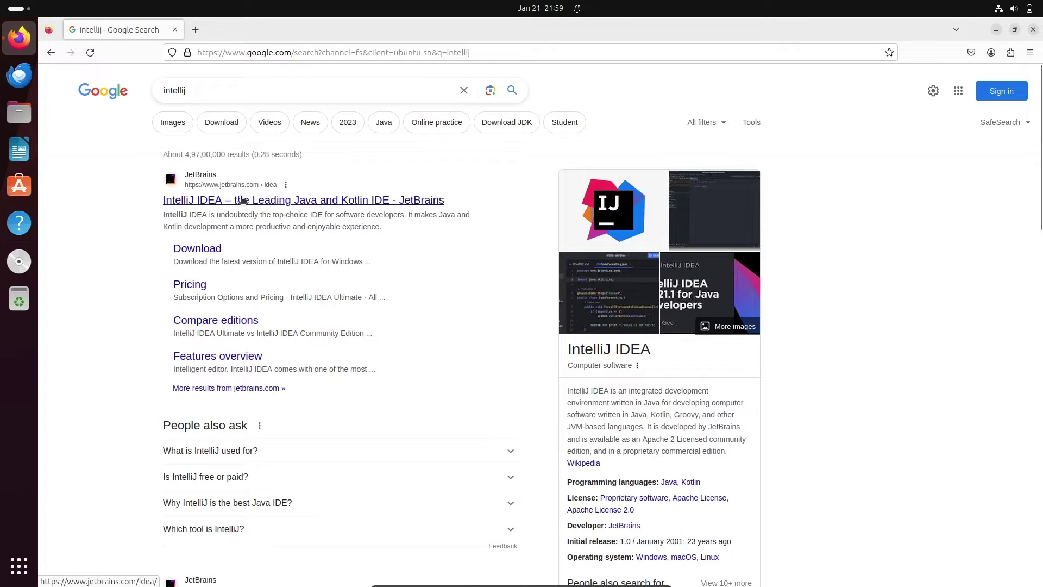
Download the IntelliJ IDEA Ultimate .tar.gz (Linux) package, ideaIU-2023.3.2.tar.gz, from JetBrains
left_click(243, 200)
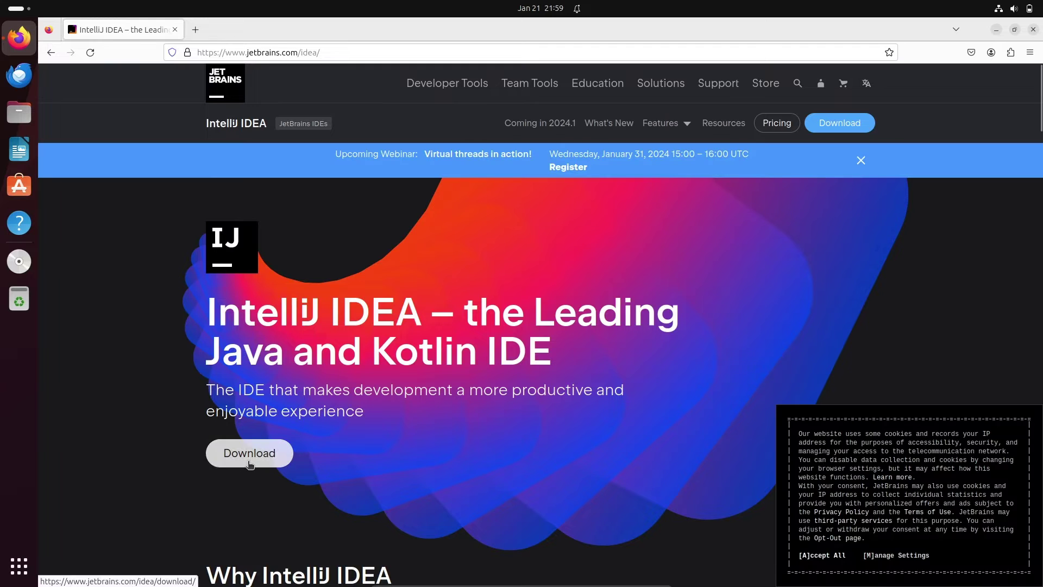
left_click(249, 453)
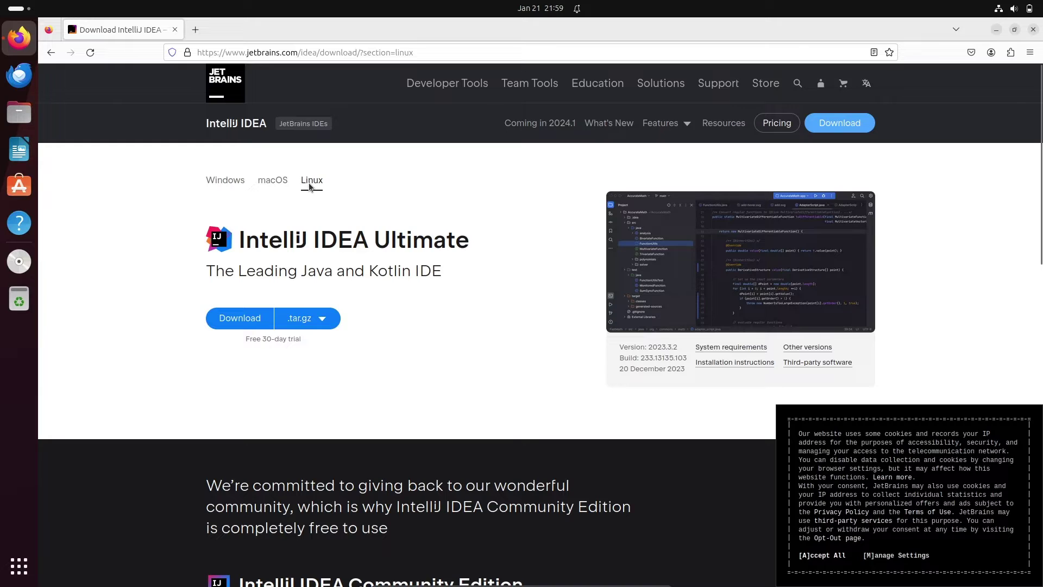
left_click(330, 319)
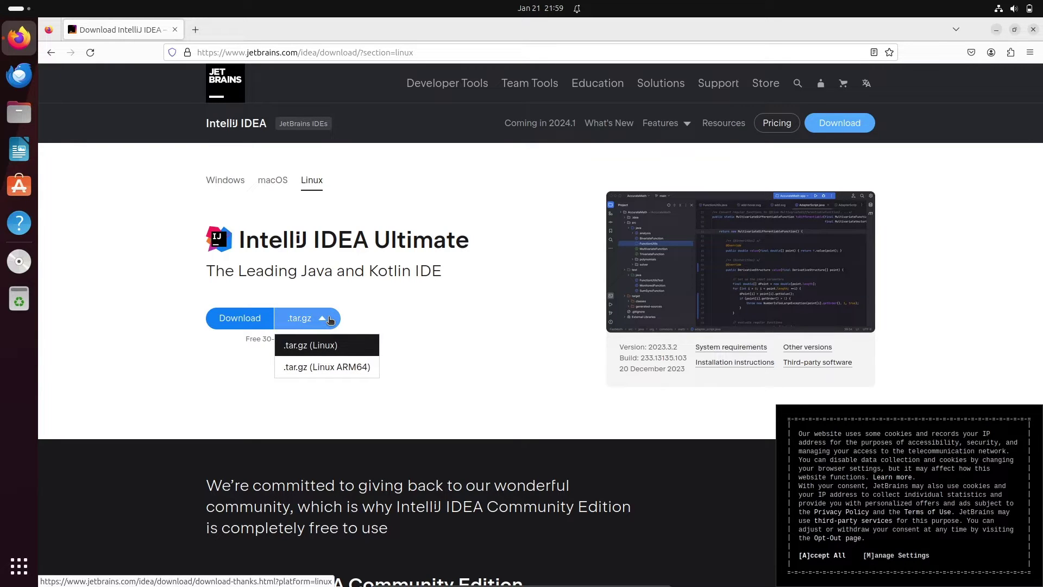
left_click(307, 345)
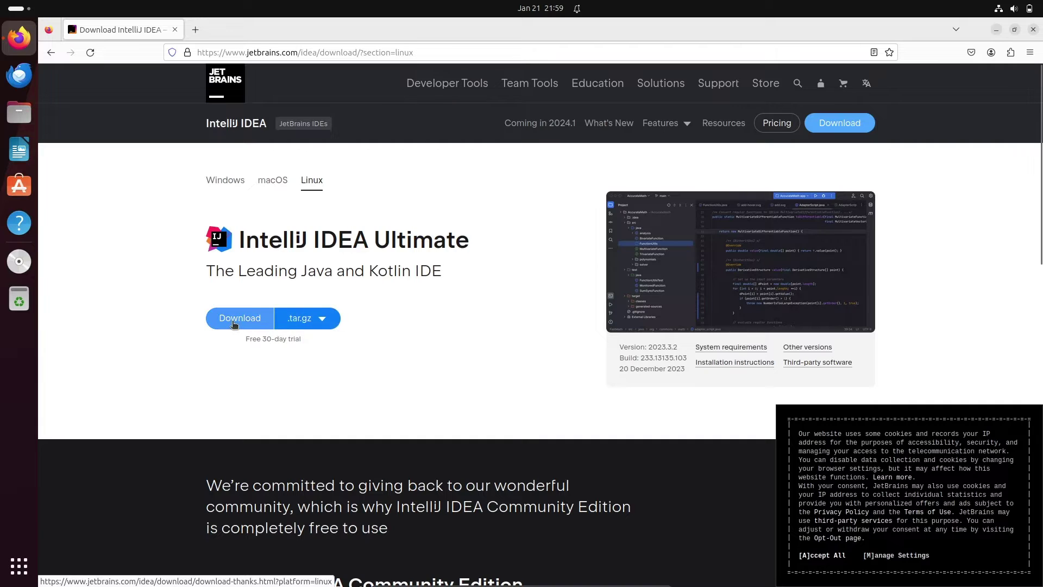
left_click(234, 321)
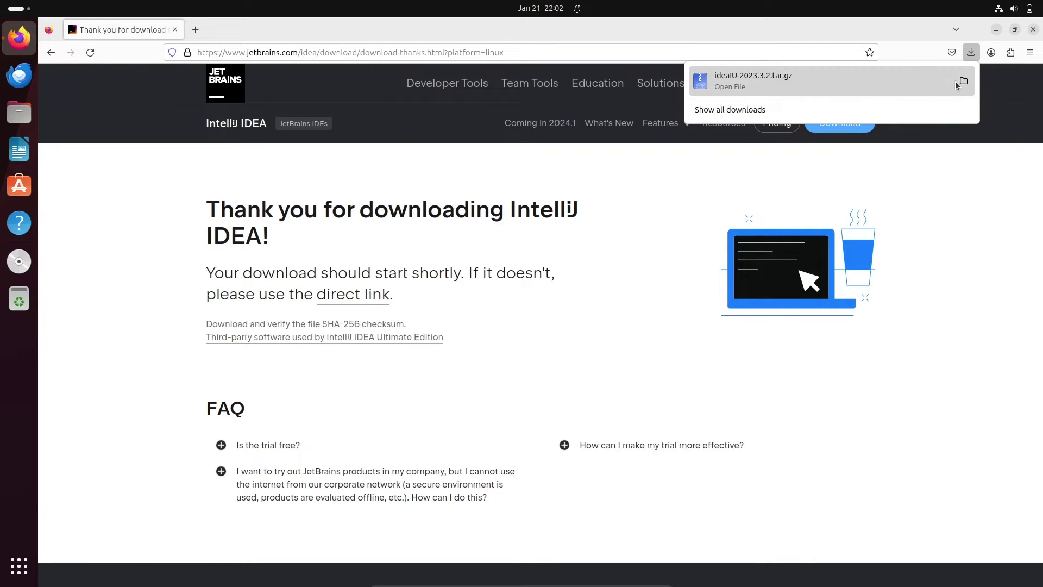
Extract ideaIU-2023.3.2.tar.gz in the Downloads folder using Files
left_click(965, 80)
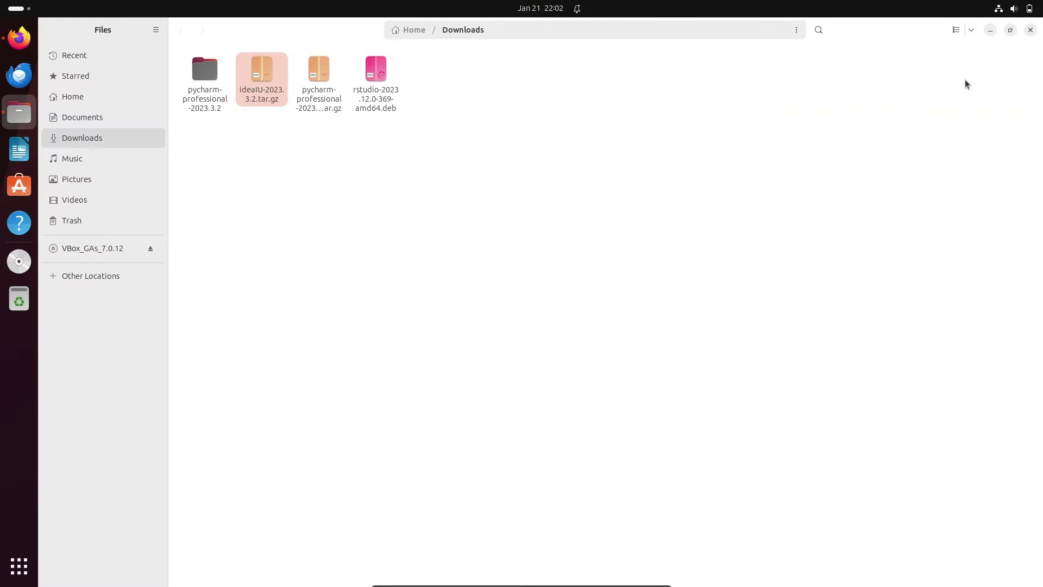
right_click(254, 82)
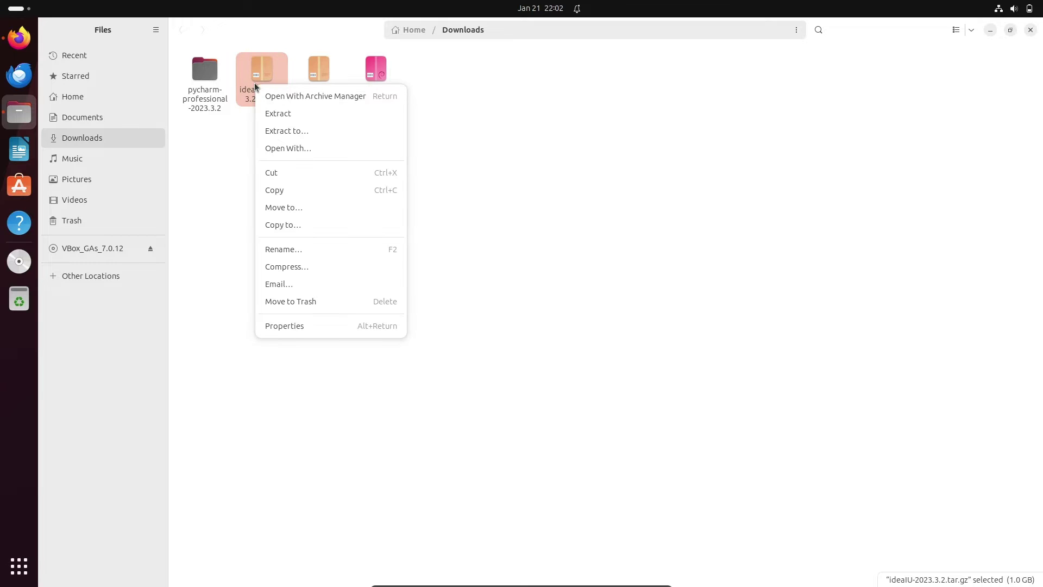
left_click(275, 113)
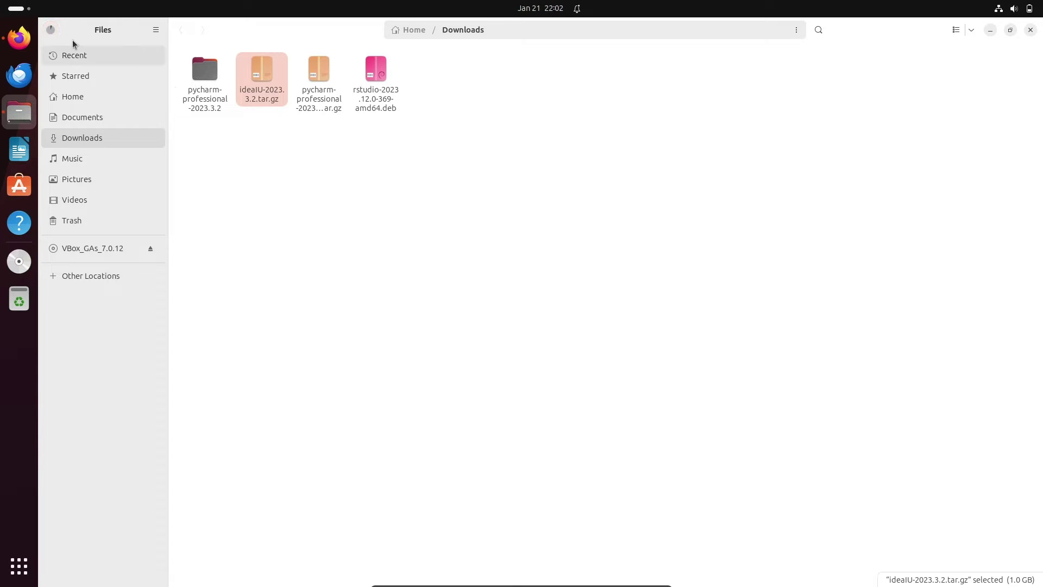
left_click(51, 31)
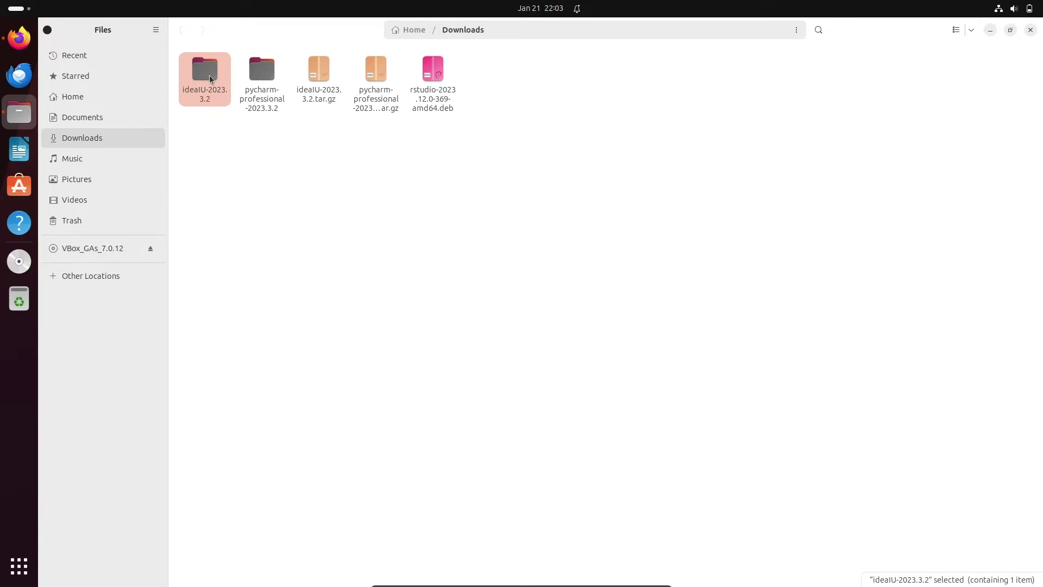
Navigate into ideaIU-2023.3.2, then idea-IU-233.13135.103, then its bin folder
right_click(210, 77)
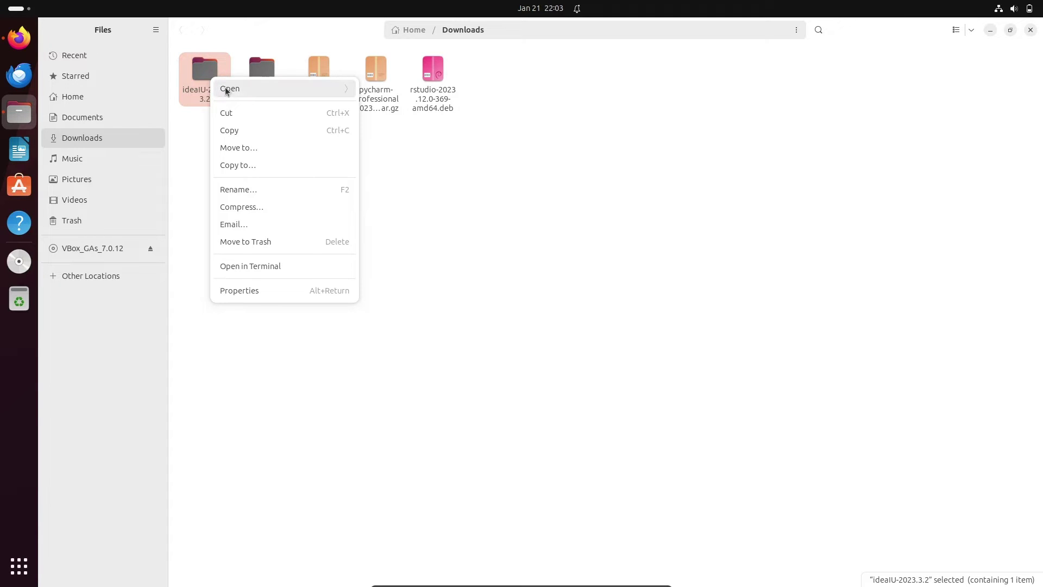
left_click(227, 89)
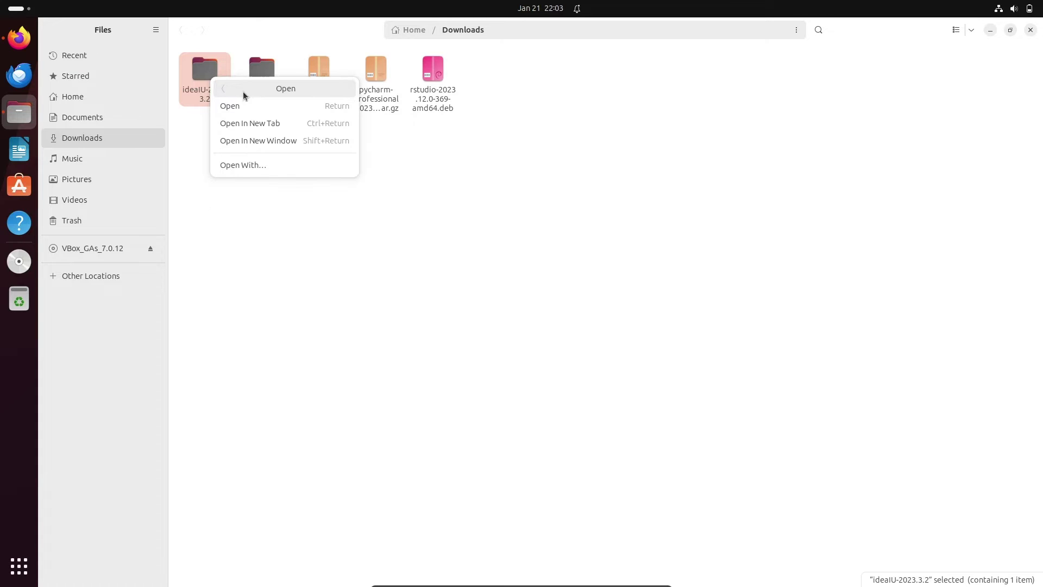
left_click(242, 109)
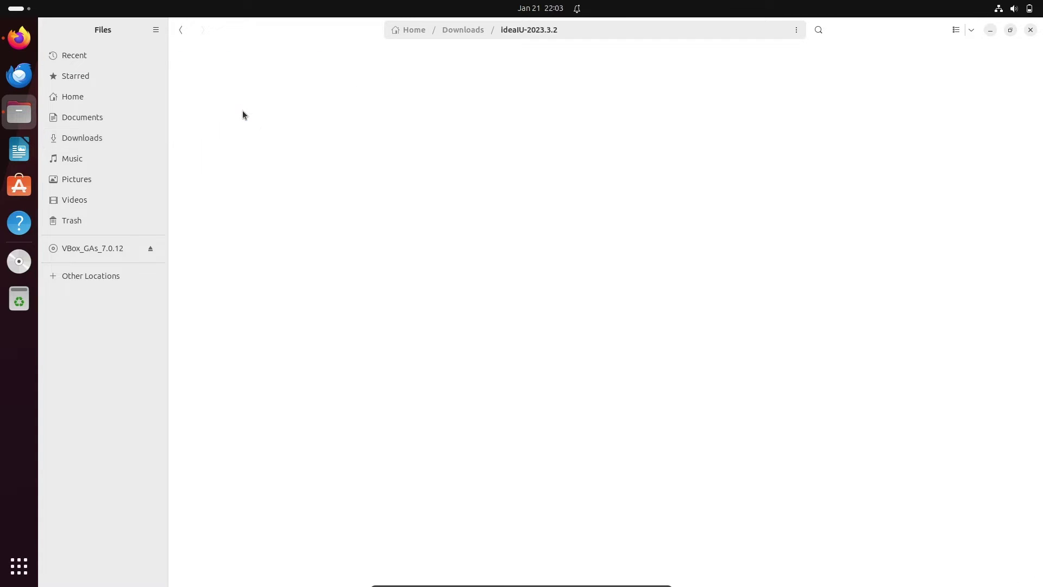
right_click(207, 86)
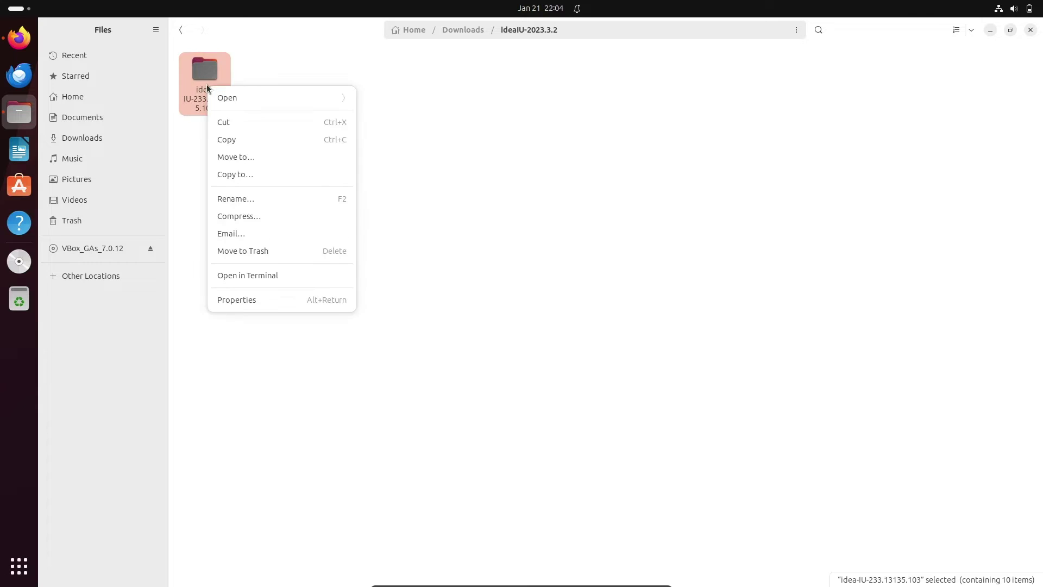
left_click(224, 97)
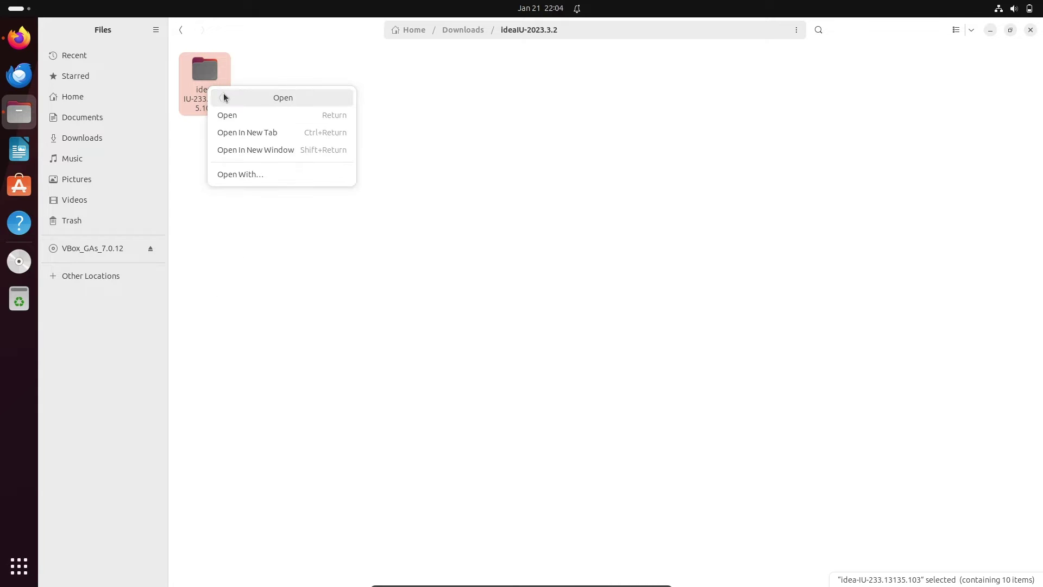
left_click(239, 118)
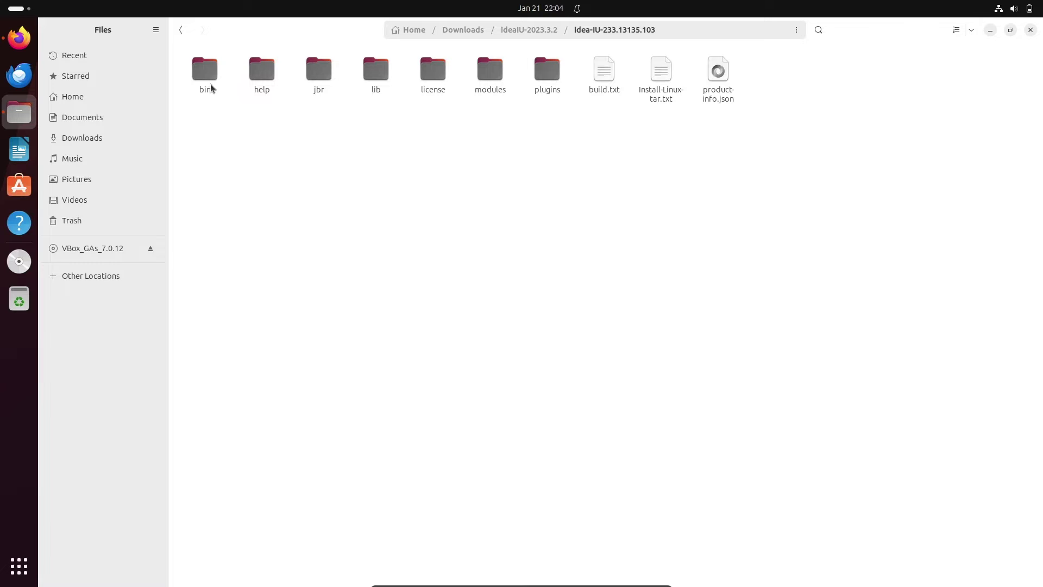
right_click(204, 76)
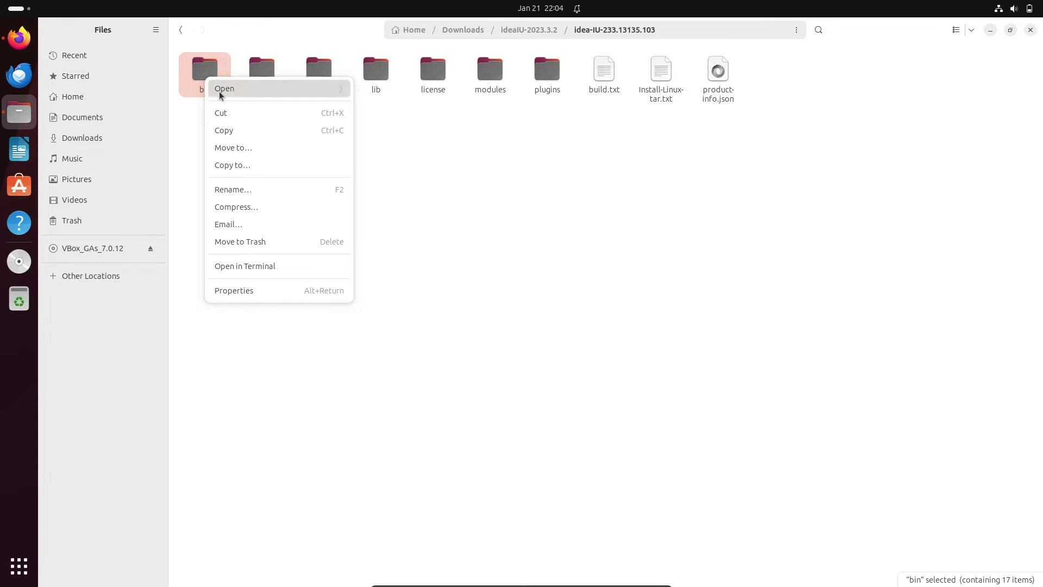
left_click(220, 93)
left_click(229, 107)
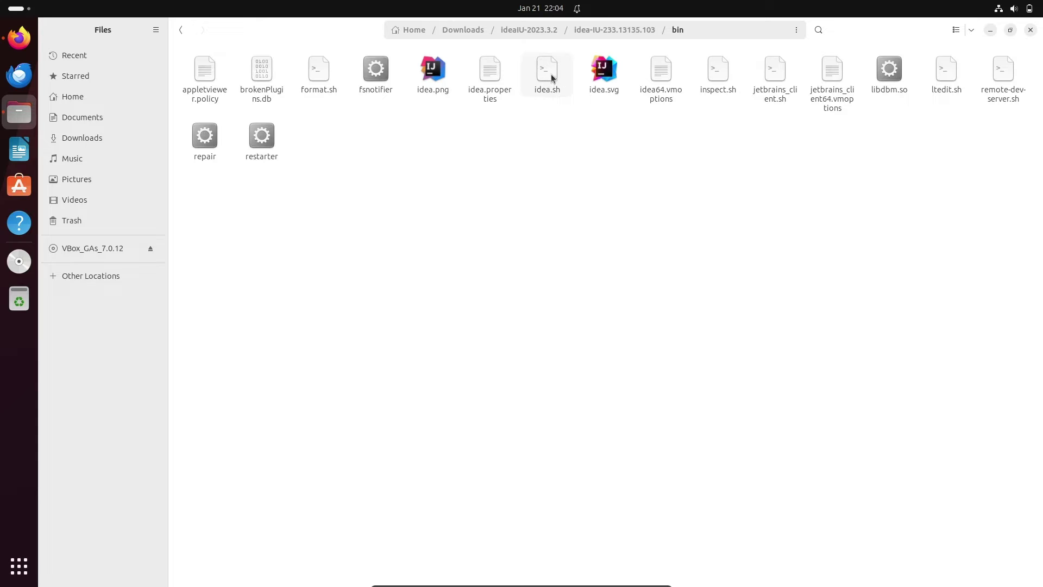
Open a terminal in the bin folder, centred on screen and widened
right_click(441, 170)
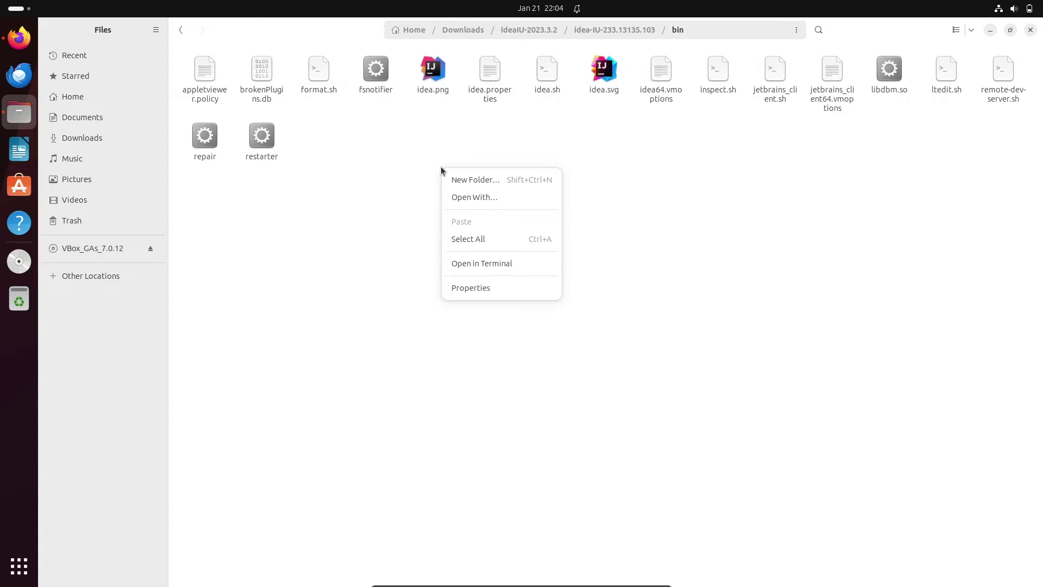
left_click(467, 268)
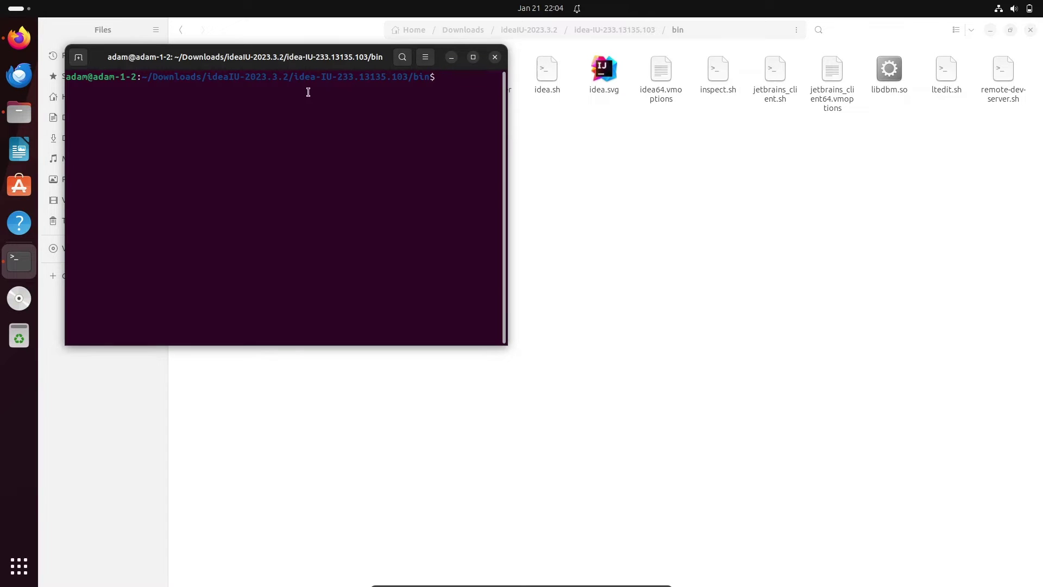
left_click_drag(249, 63, 459, 174)
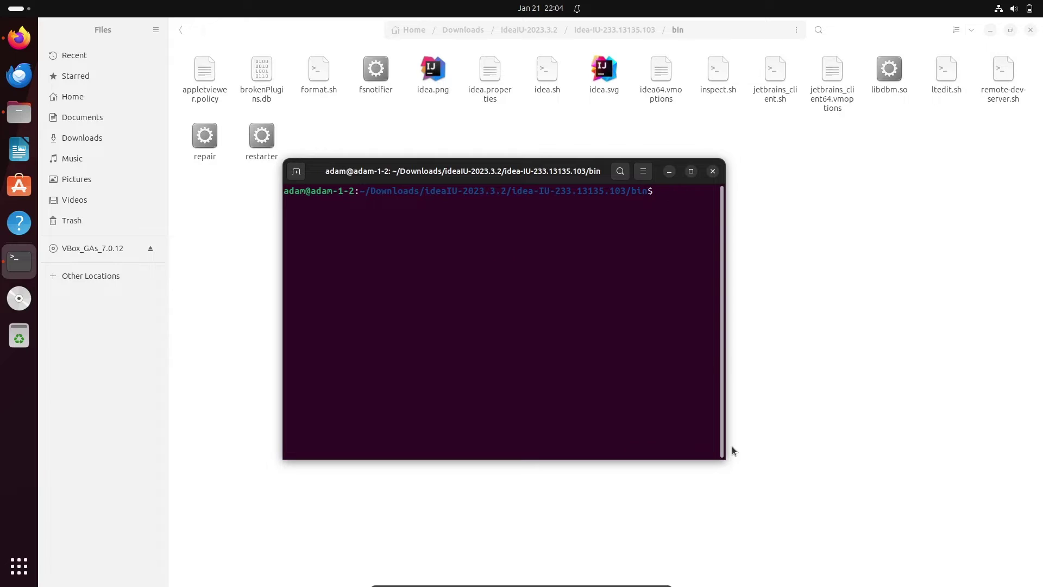
left_click_drag(725, 461, 853, 445)
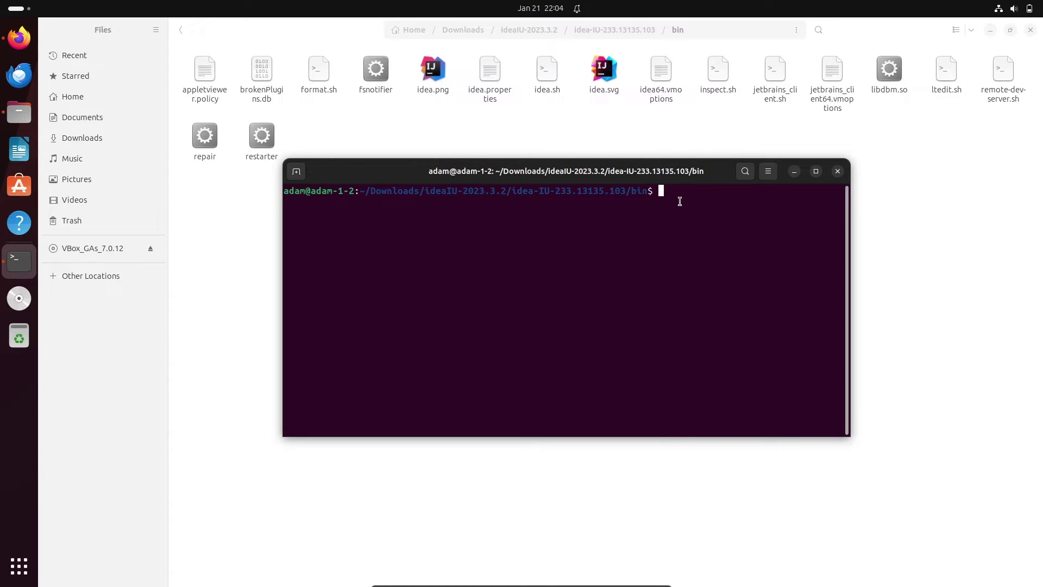
Run ./idea.sh in the bin-folder terminal to launch IntelliJ IDEA
type("./idea.sh")
key("Return")
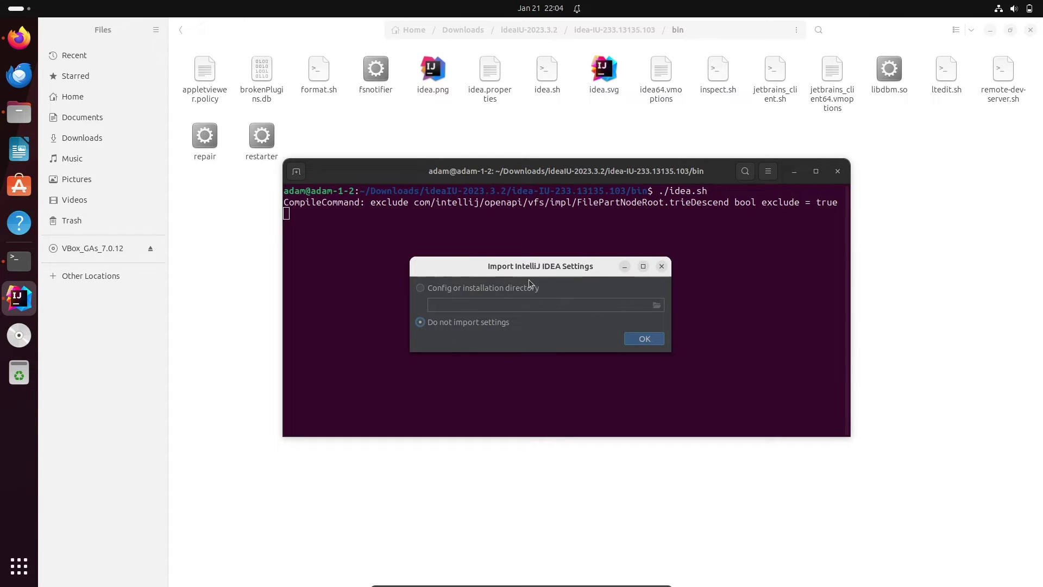
Skip settings import, minimize Files and Firefox, and start the free 30-day trial
left_click(638, 339)
left_click(990, 30)
left_click(991, 29)
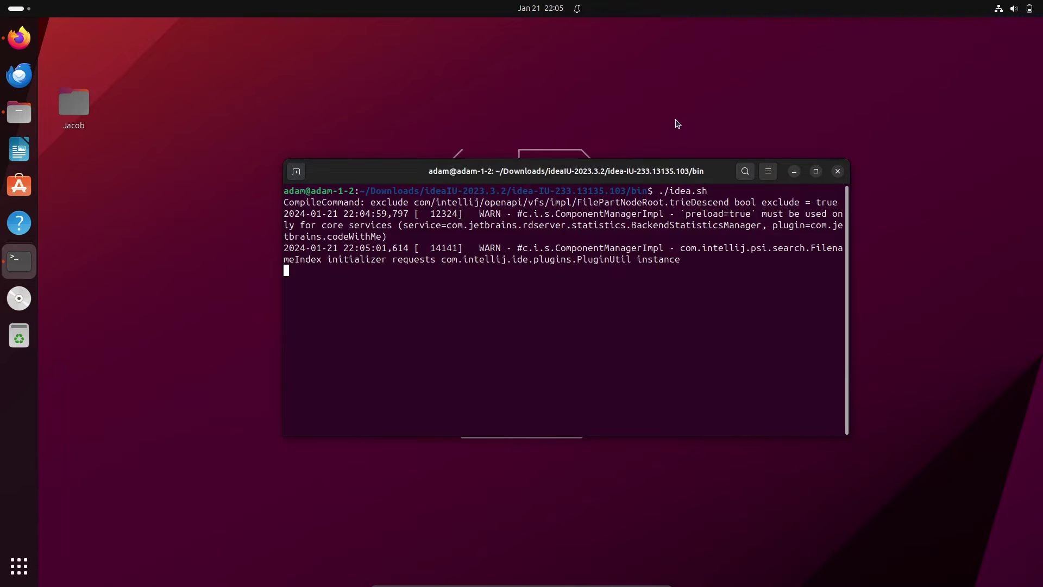
left_click_drag(571, 161, 469, 139)
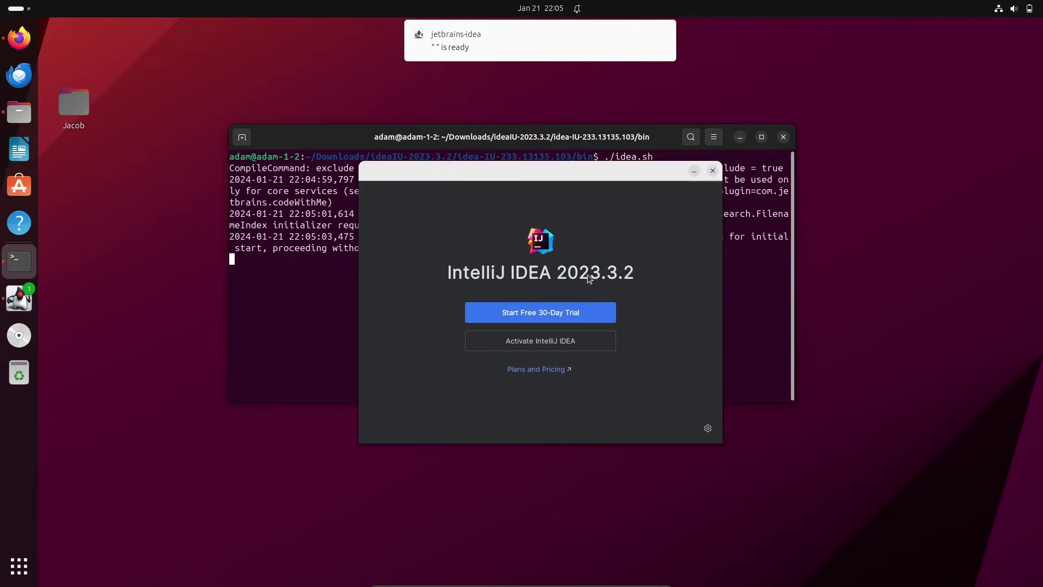
left_click(540, 317)
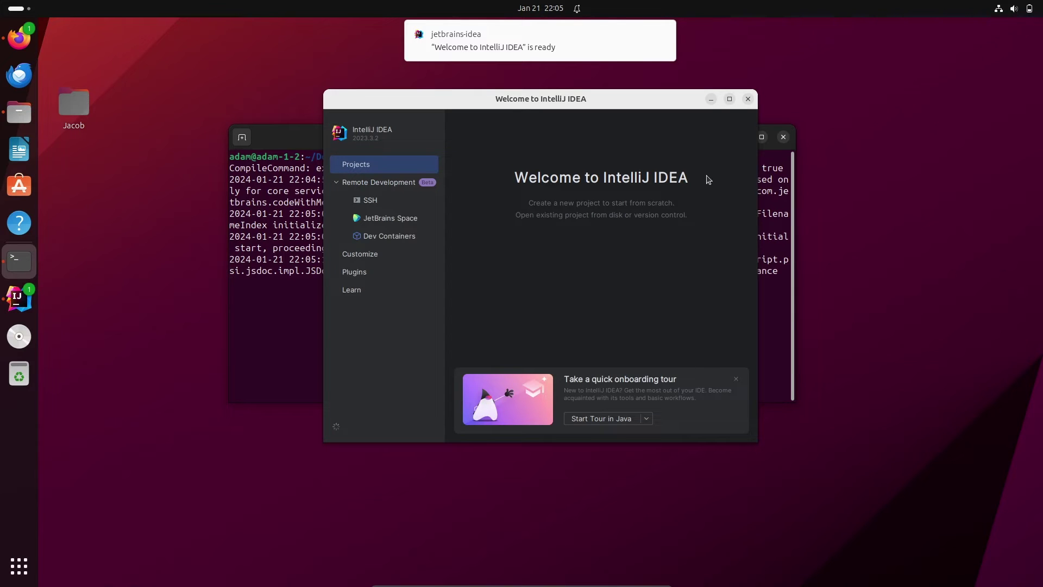
Maximize the Welcome window and choose New Project
left_click(729, 99)
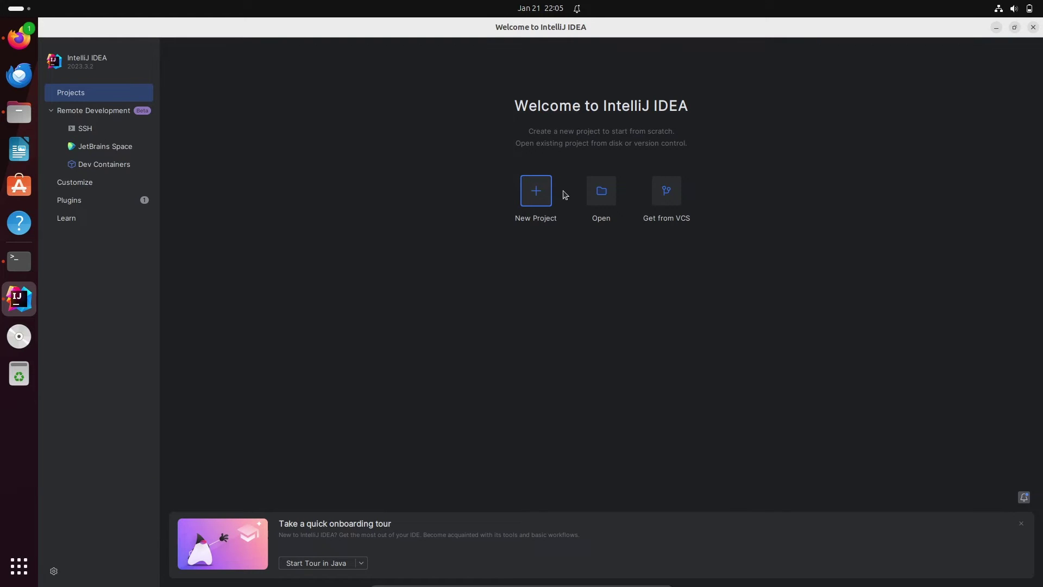
left_click(535, 191)
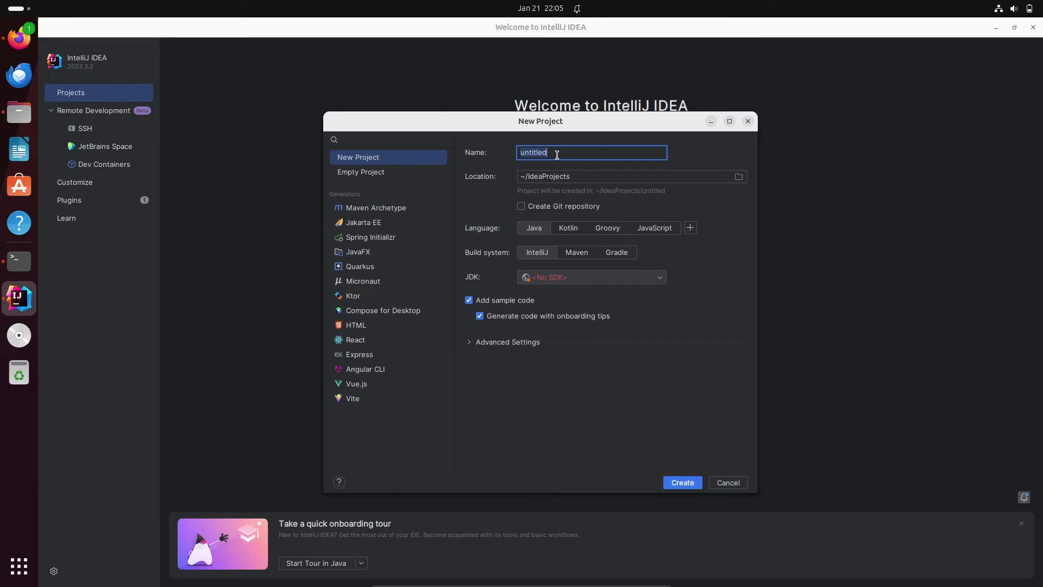
Rename the project from untitled to FirstProject in ~/IdeaProjects
key("BackSpace")
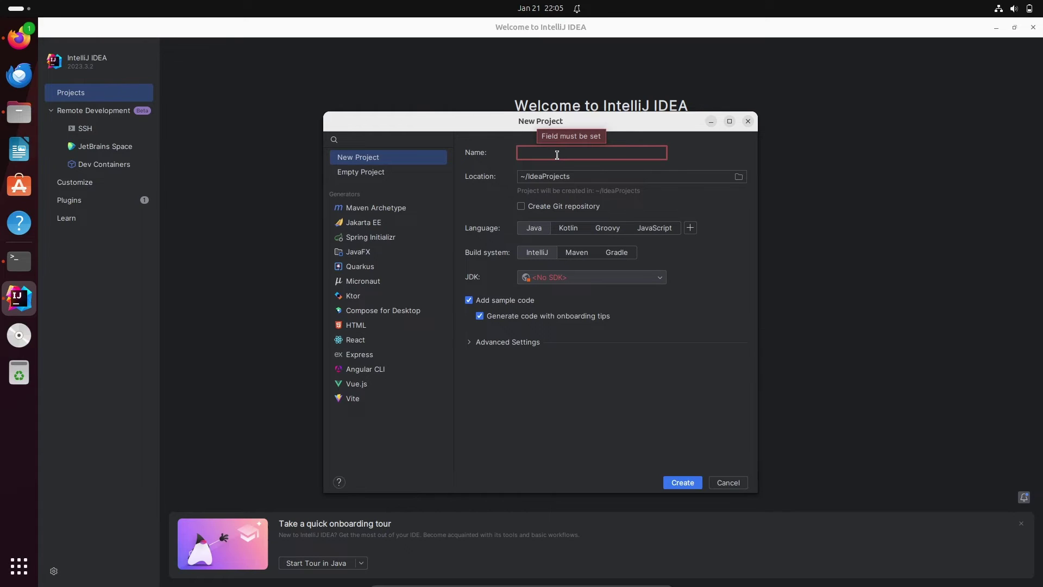
type("First")
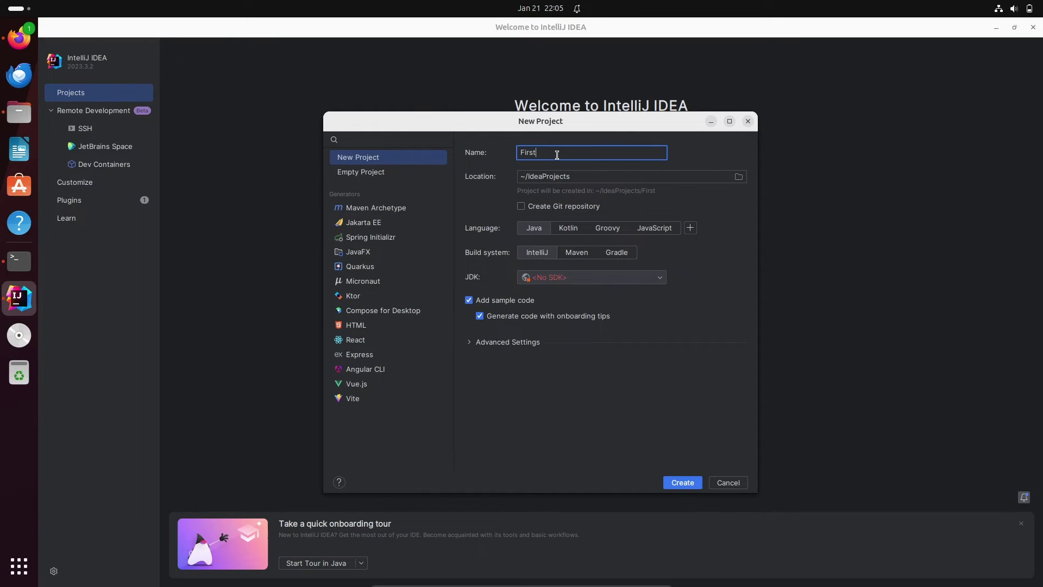
type("Project")
left_click(662, 279)
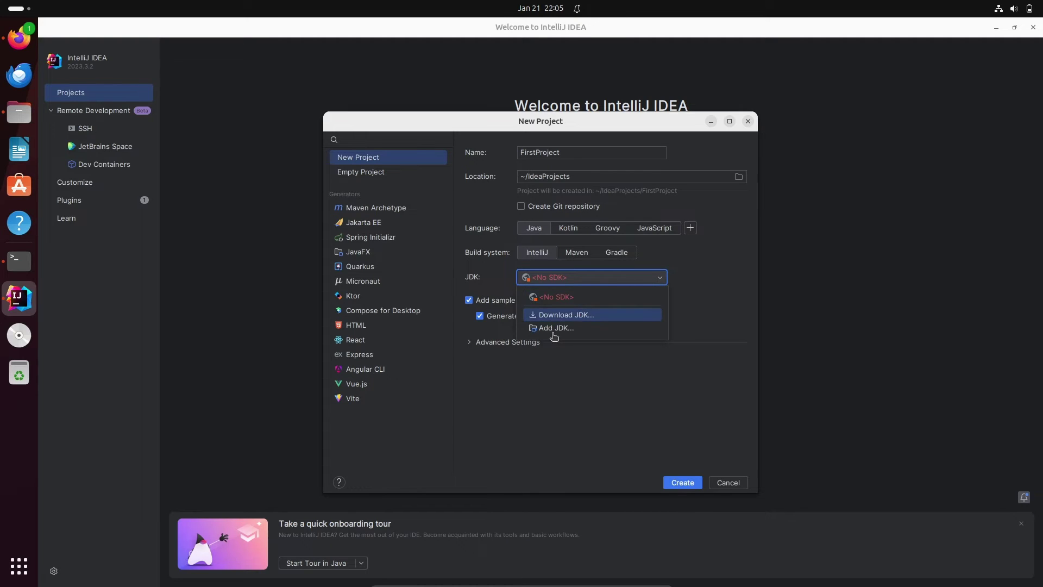
Download Oracle OpenJDK 21.0.2 and use it as FirstProject's JDK
left_click(593, 315)
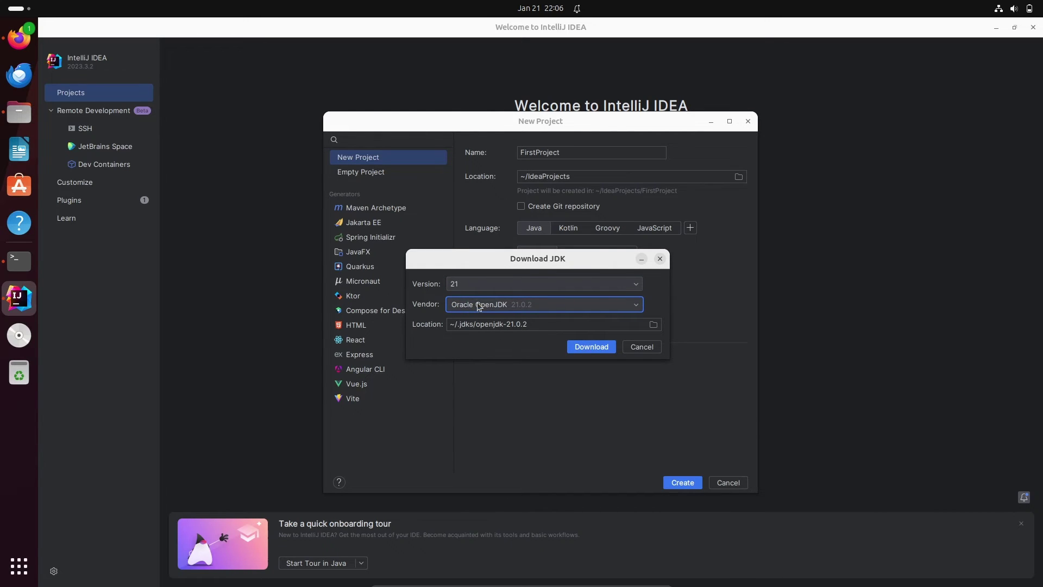
left_click(585, 345)
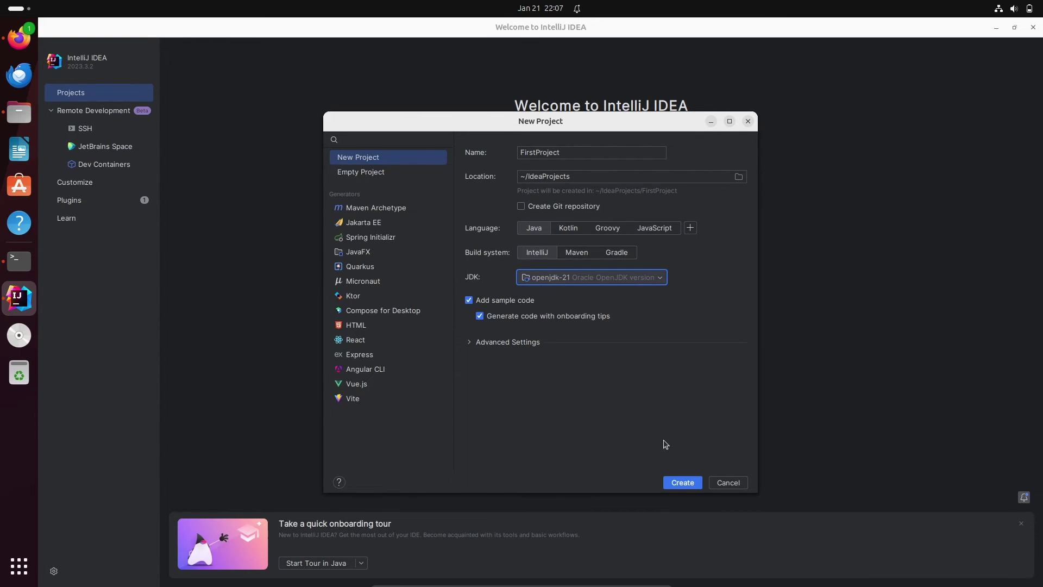
Create FirstProject and hide the AI Assistant panel so the sample Main.java is visible
left_click(683, 482)
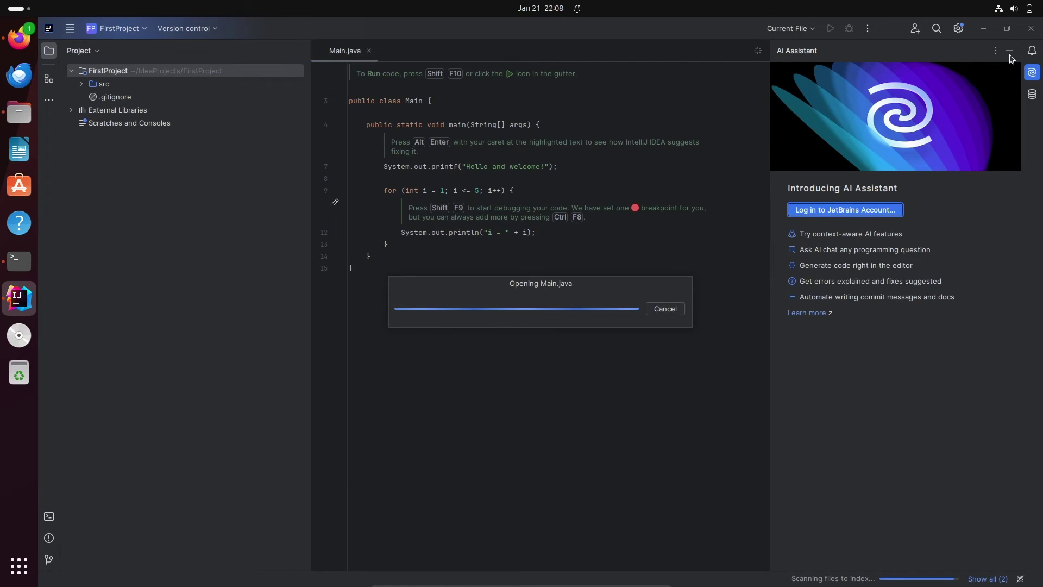
left_click(1008, 52)
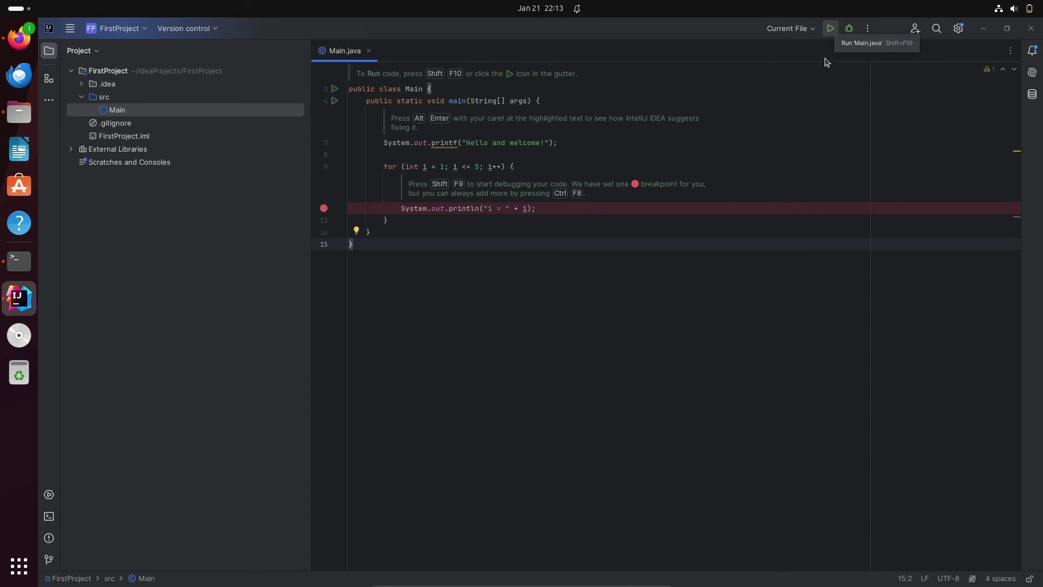
Run Main.java to print 'Hello and welcome!' and i = 1 to 5, then select the loop bound 5
left_click(832, 29)
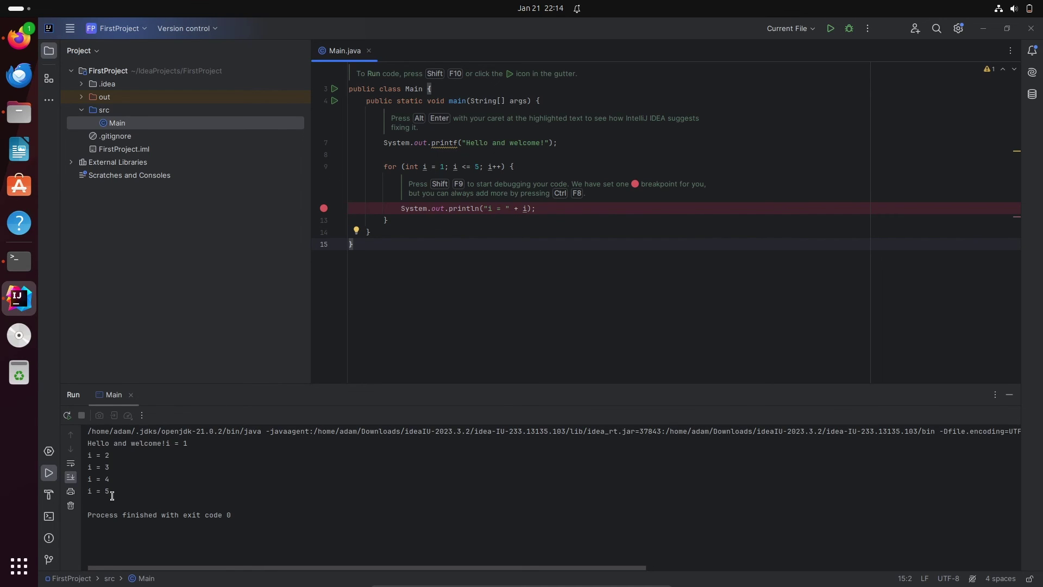
left_click(478, 165)
Change the loop bound from 5 to 10 and rerun Main.main() to print i = 1 through 10
key("BackSpace")
type("10")
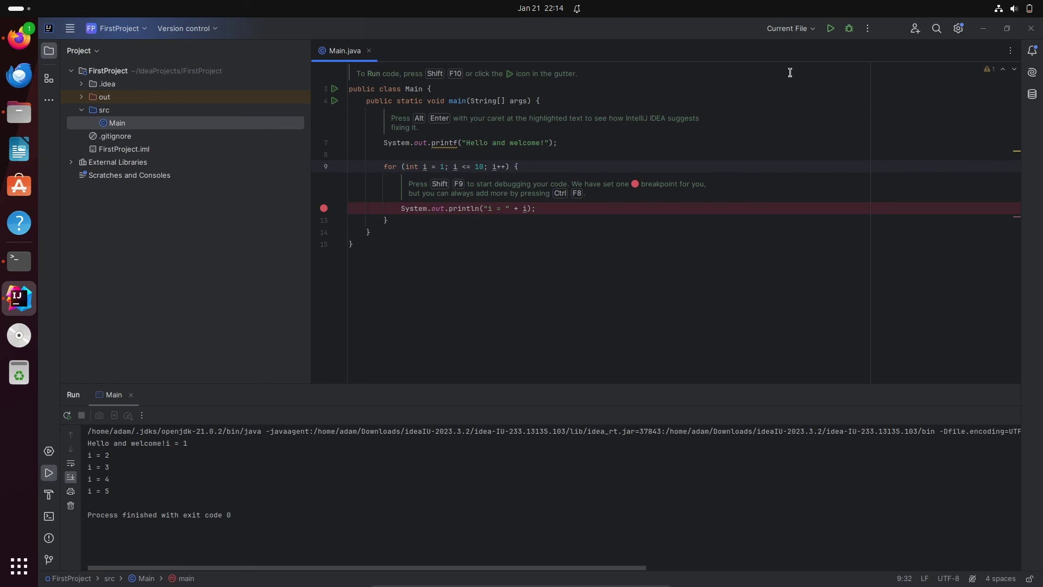
left_click(566, 143)
right_click(604, 145)
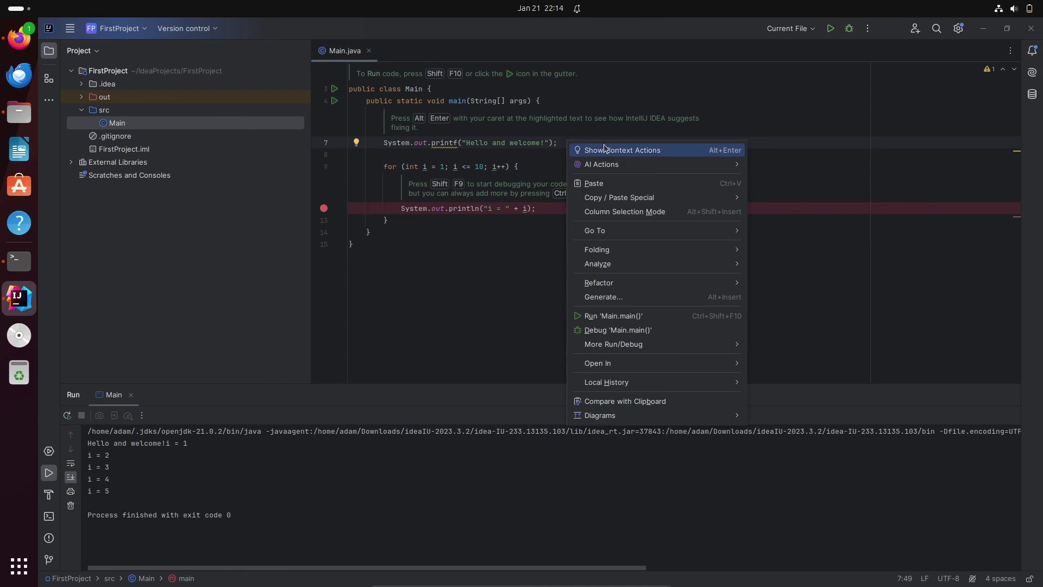
left_click(608, 317)
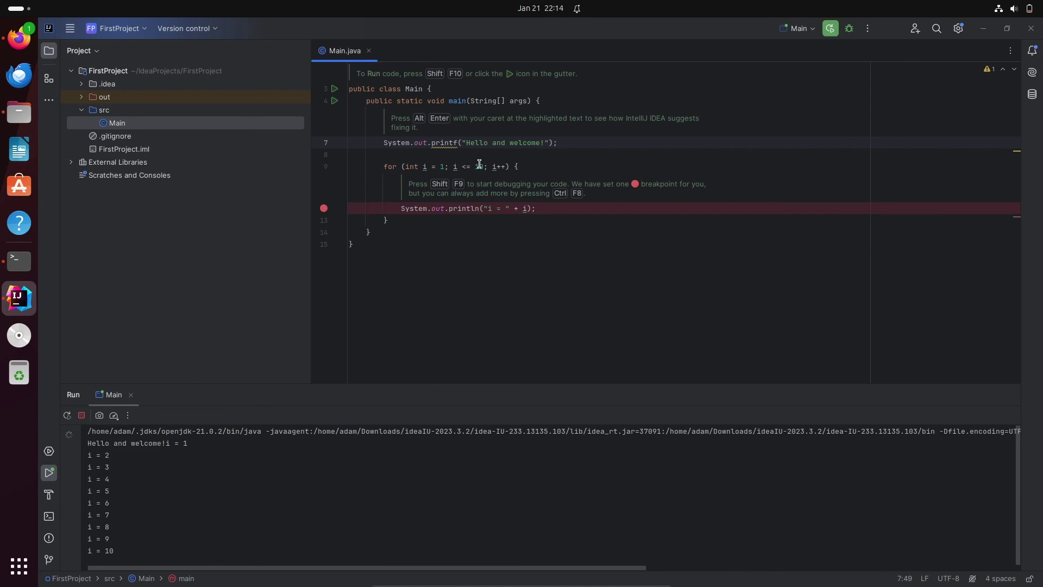
Minimize IntelliJ IDEA and the terminal, leaving the empty desktop
left_click(545, 308)
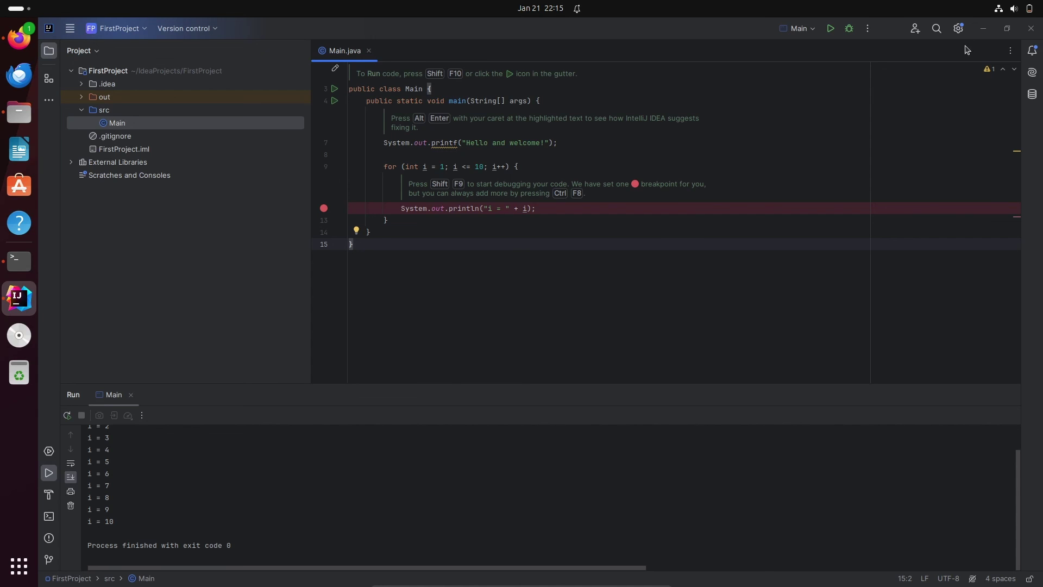
left_click(983, 29)
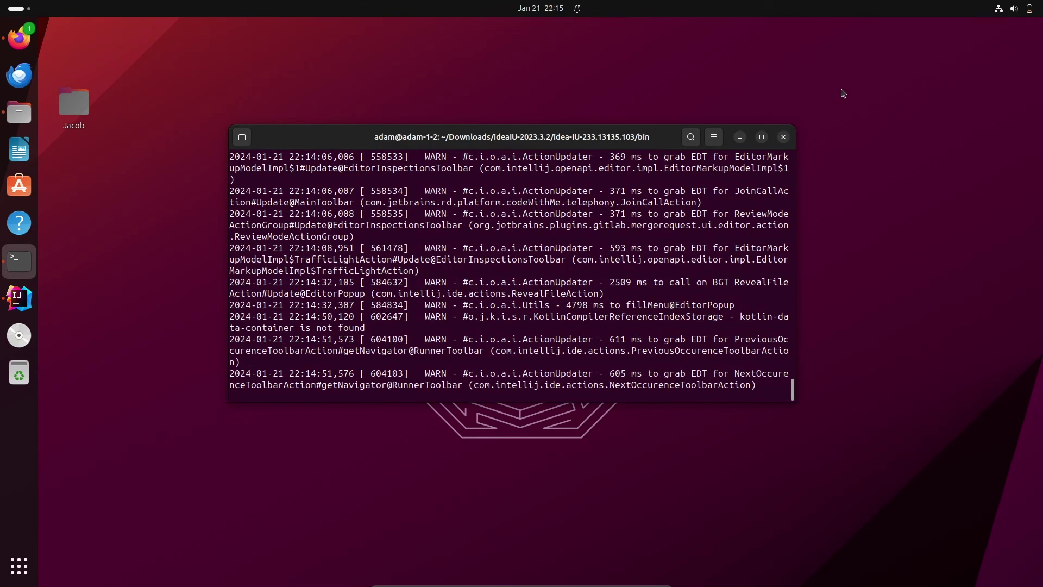
left_click(739, 138)
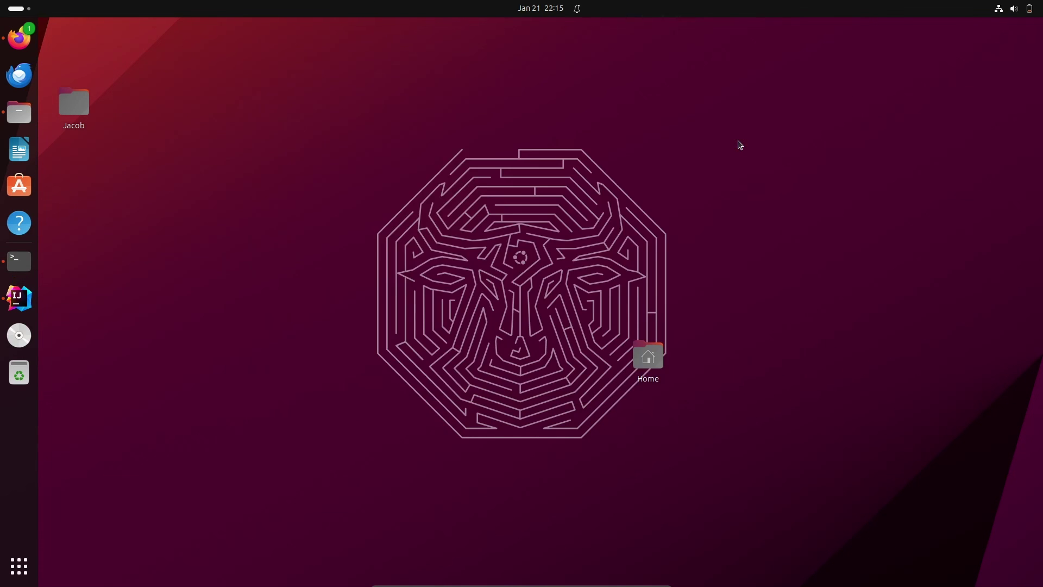